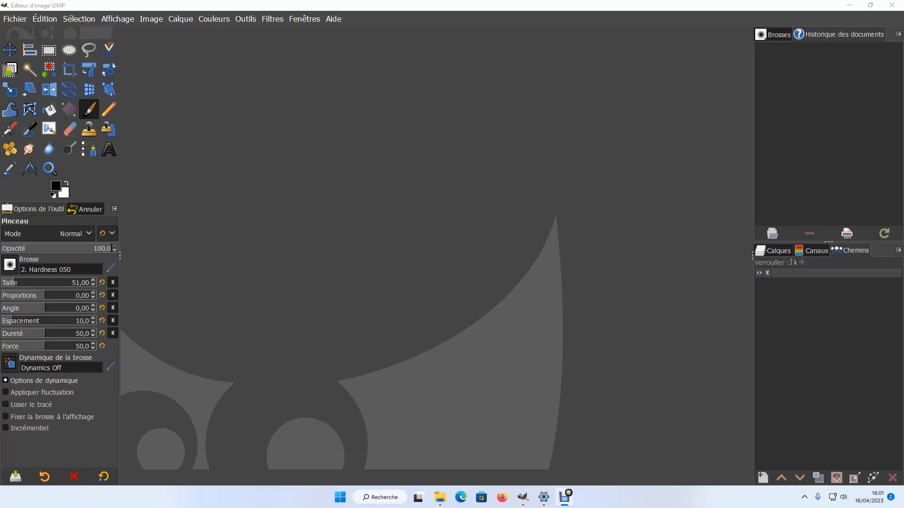
Detach the Options de l'outil and Historique d'annulation dialogs into floating windows and narrow the toolbox to two columns
left_click_drag(33, 209, 258, 145)
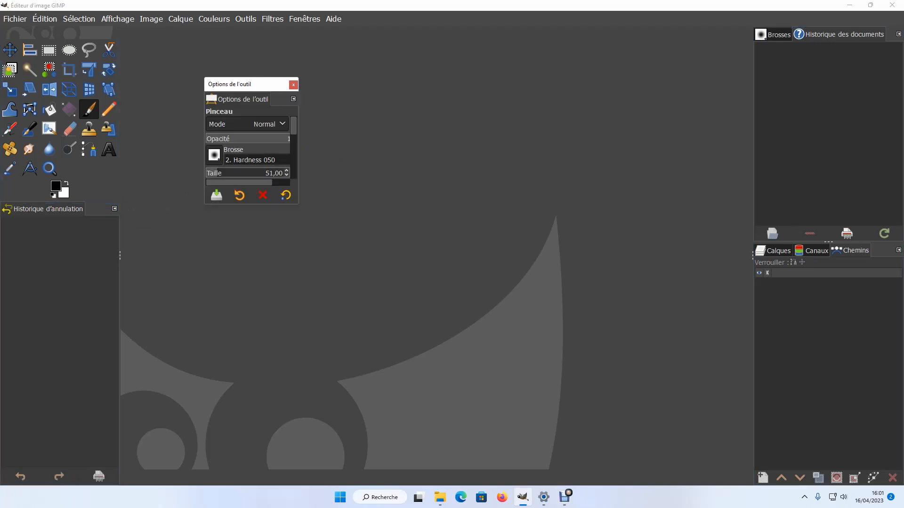
left_click_drag(47, 209, 400, 117)
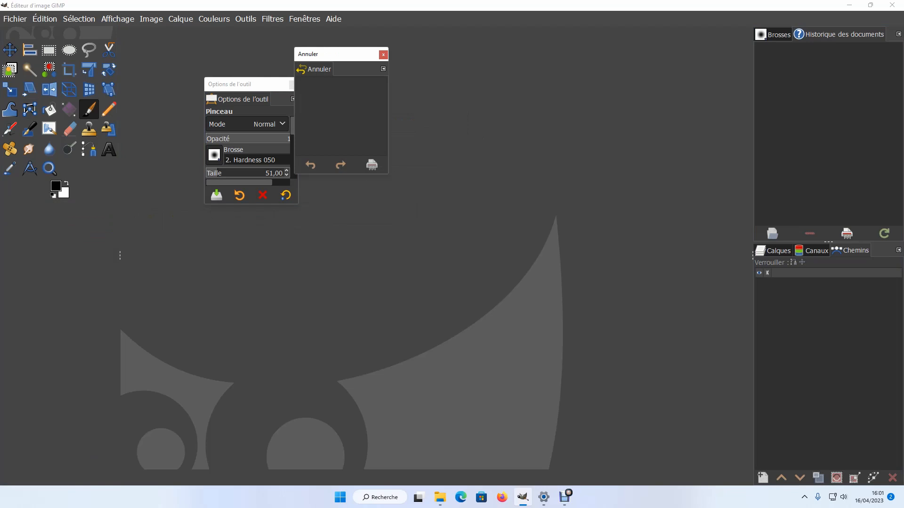
left_click_drag(120, 256, 44, 255)
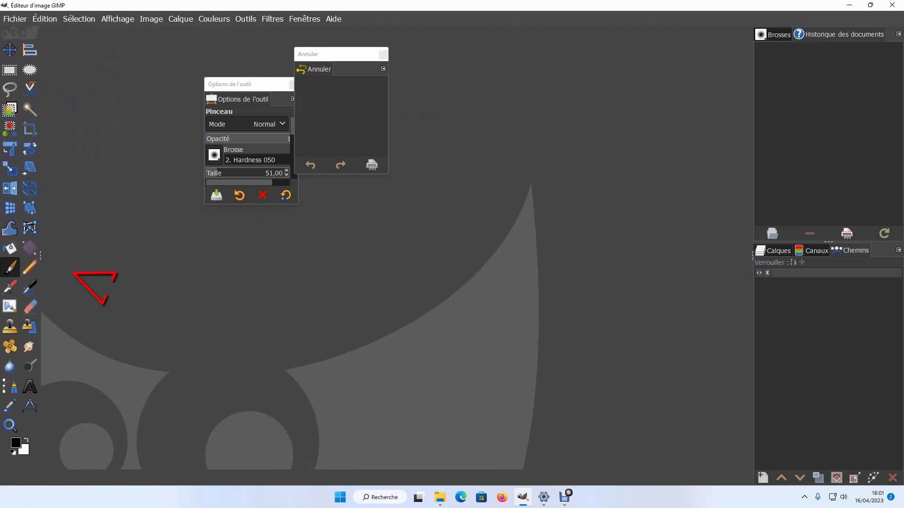
Detach the Brosses, Historique des documents, Calques, Canaux and Chemins dialogs into separate floating windows
left_click_drag(774, 34, 231, 258)
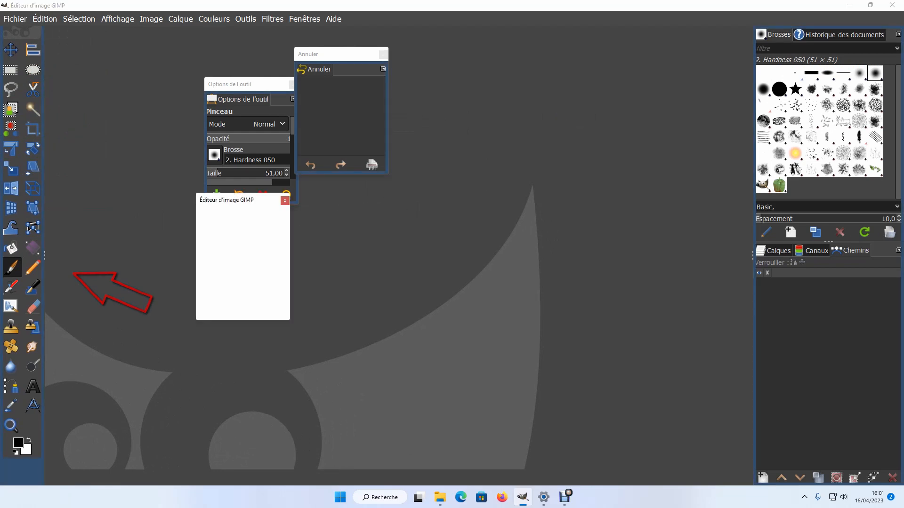
left_click_drag(805, 33, 360, 238)
left_click_drag(773, 33, 482, 98)
left_click_drag(777, 34, 531, 197)
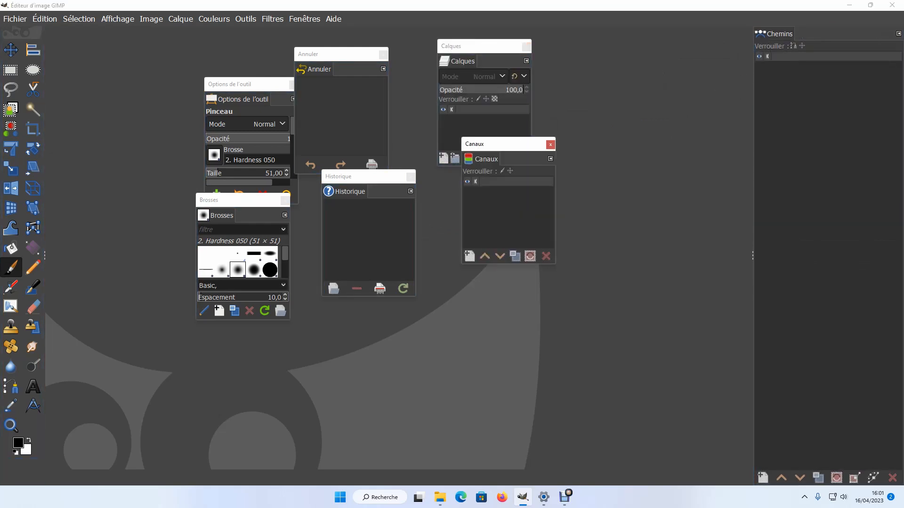
left_click_drag(779, 33, 474, 264)
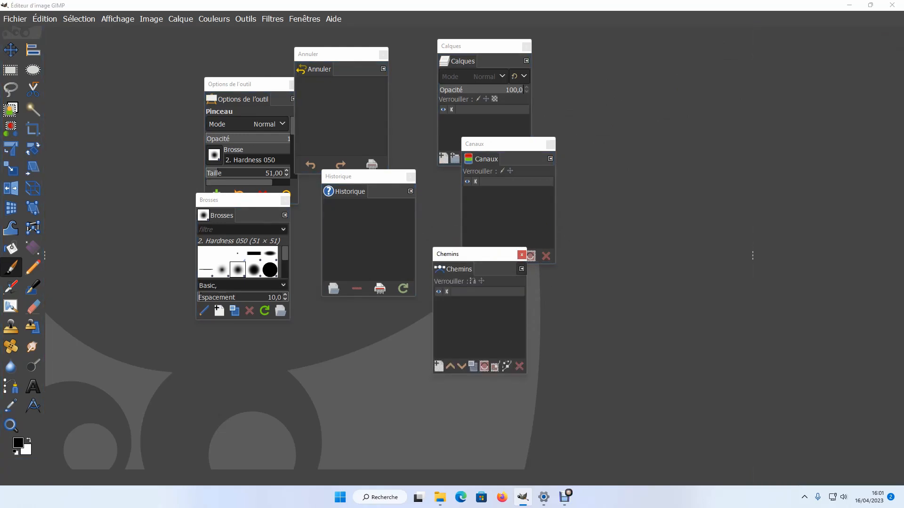
Close the floating Chemins, Canaux, Historique des documents and Annuler windows
left_click(522, 255)
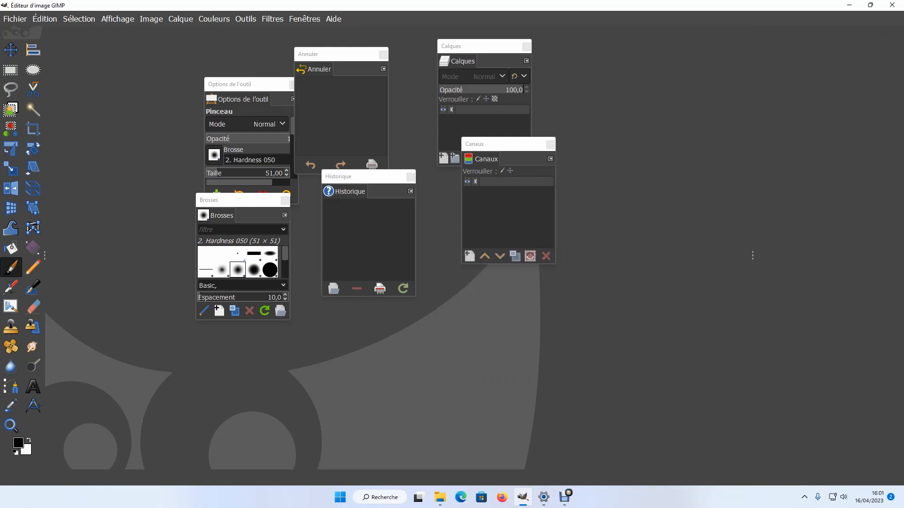
left_click(549, 144)
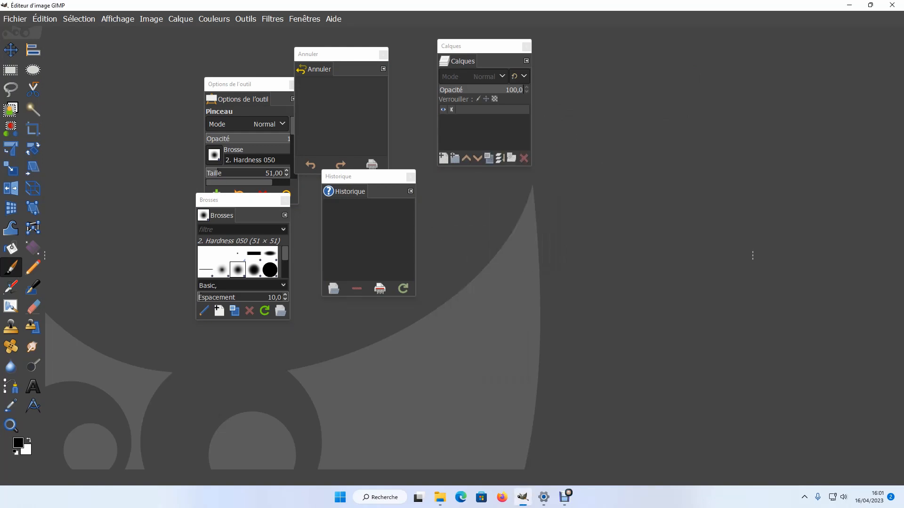
left_click(411, 176)
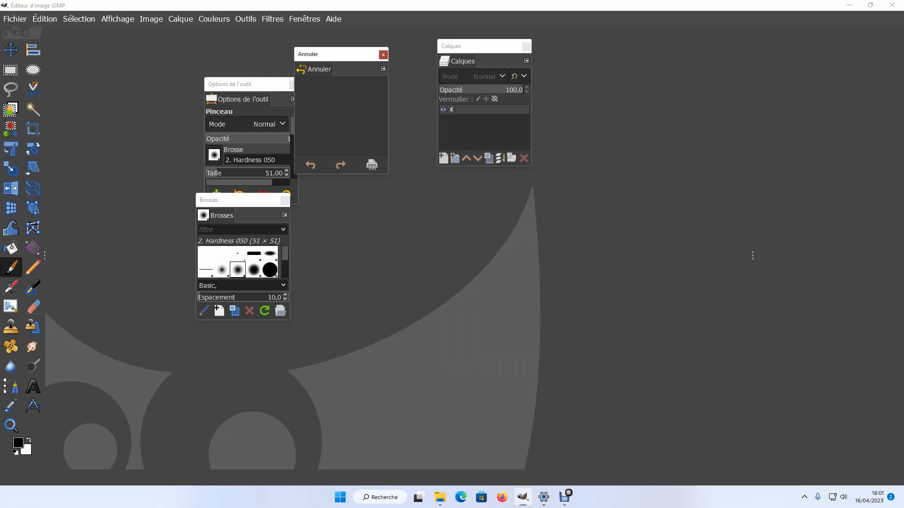
left_click(383, 54)
Spread out the floating Brosses, Options de l'outil and Calques windows so that none of them overlap
left_click_drag(281, 200, 430, 207)
left_click_drag(285, 84, 293, 217)
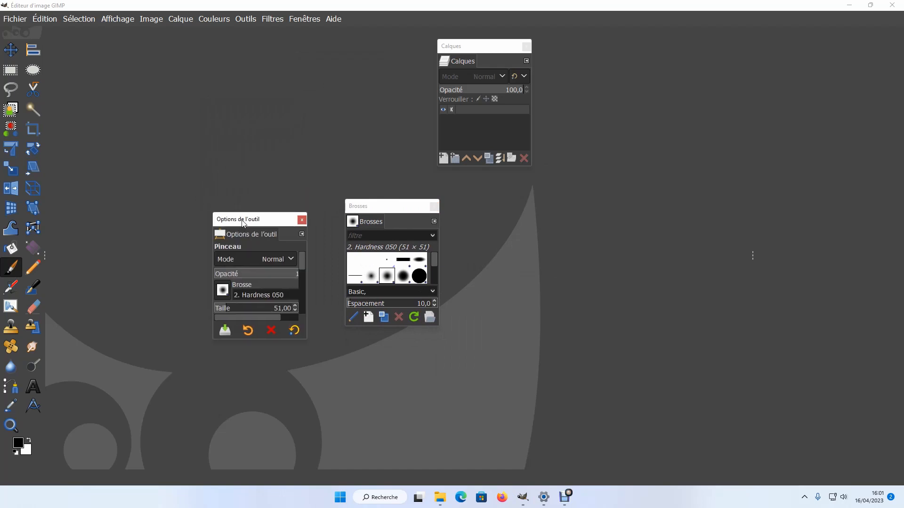
left_click_drag(493, 45, 476, 52)
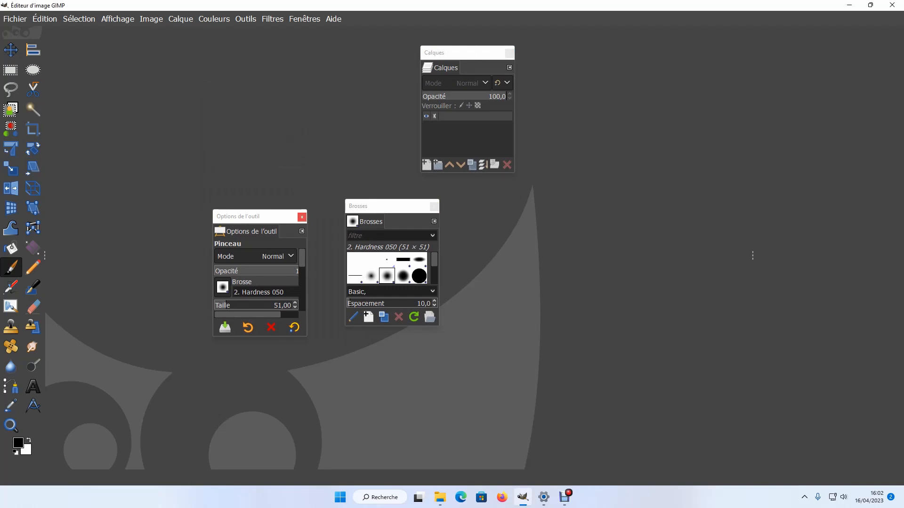
Add the Préréglages d'outils dockable dialog to the empty dock and widen that dock slightly
left_click(304, 19)
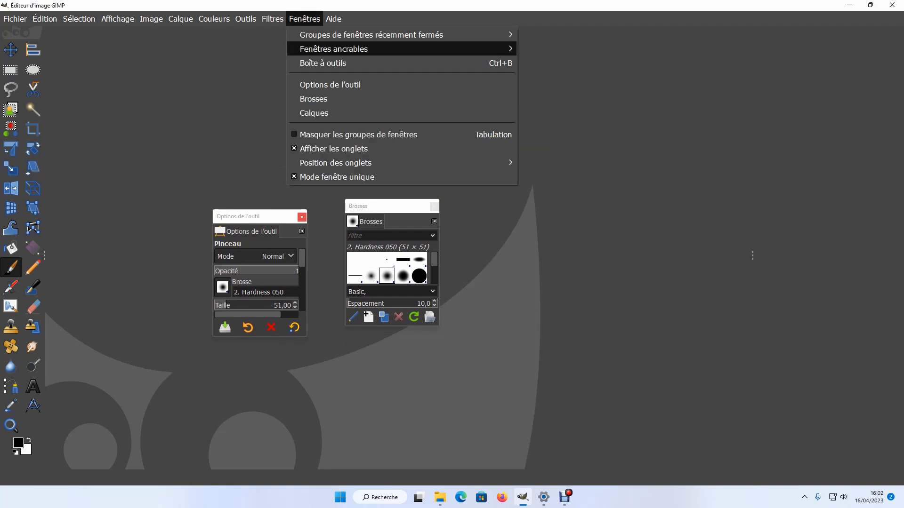
mouse_move(334, 49)
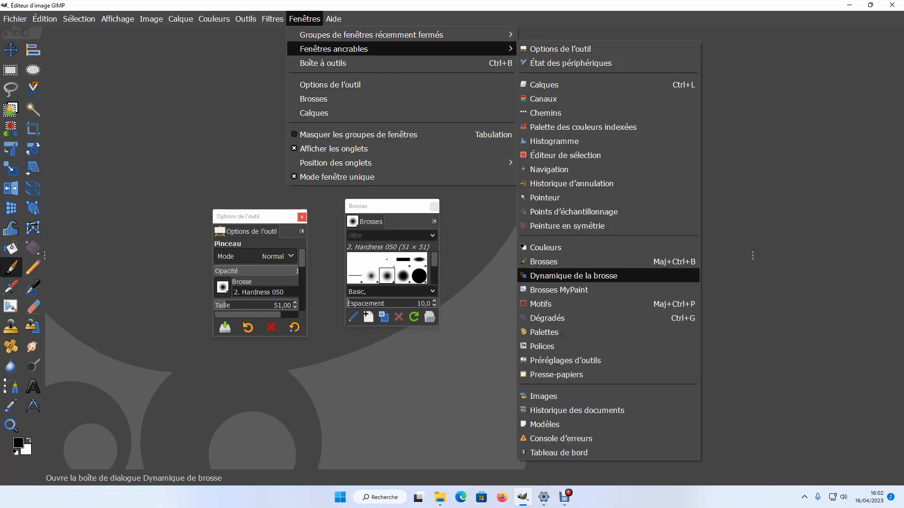
left_click(565, 360)
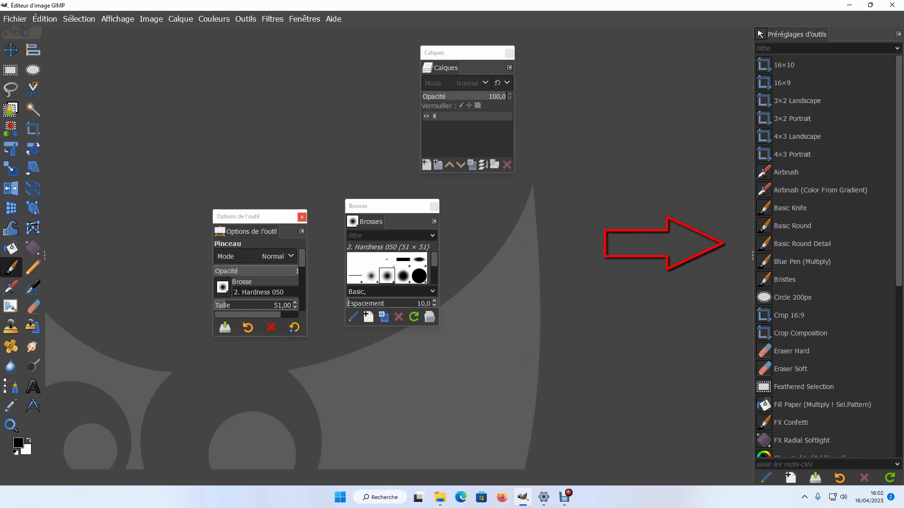
left_click_drag(753, 256, 726, 256)
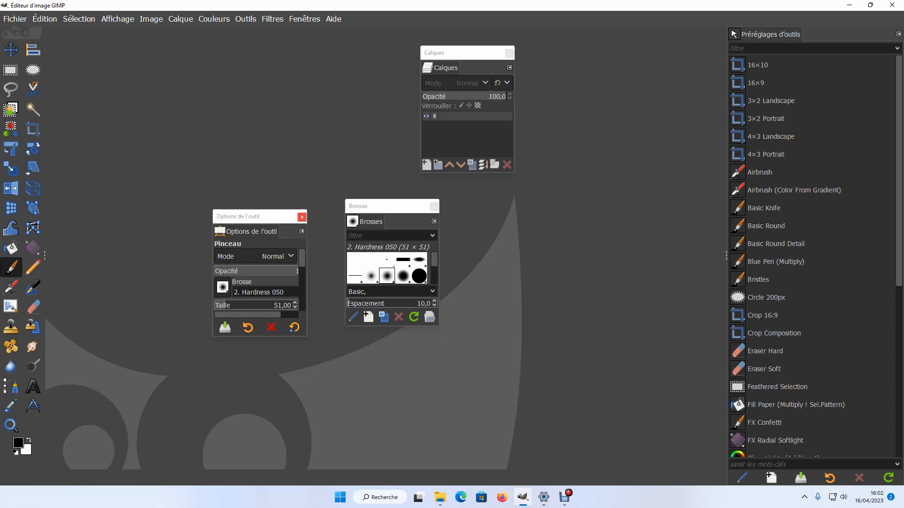
Add the Dynamique de la brosse dockable dialog as a tab beside Préréglages d'outils
left_click(304, 19)
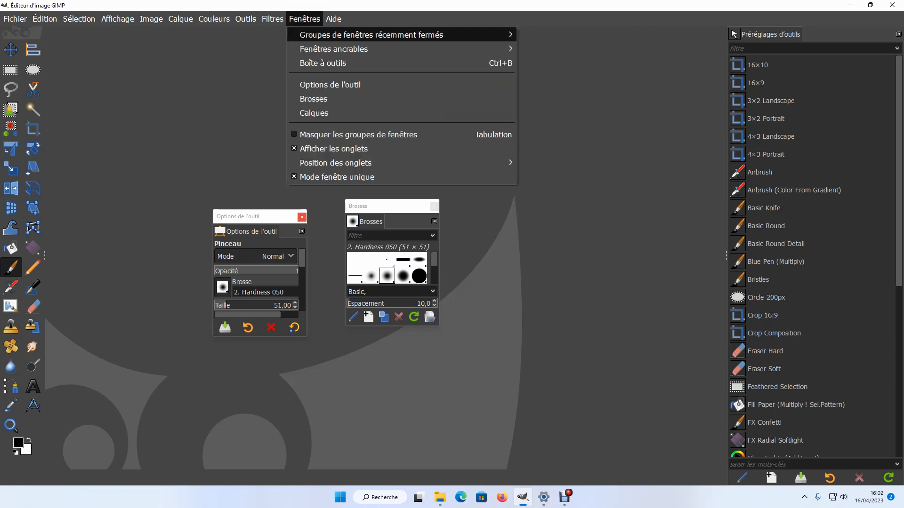
mouse_move(400, 49)
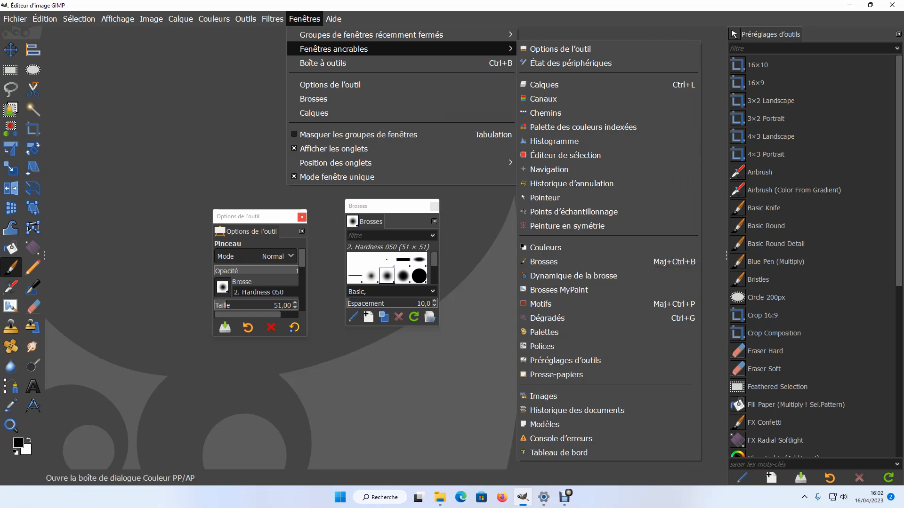
left_click(573, 276)
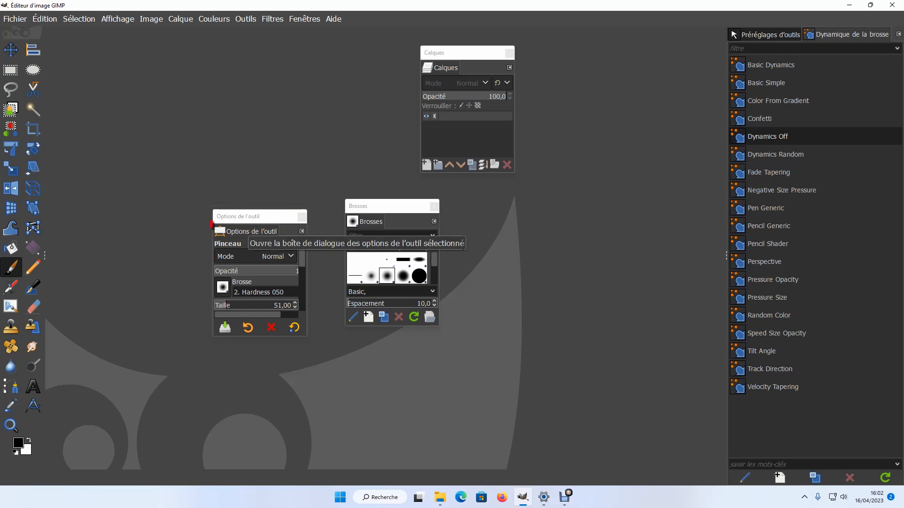
Dock the floating Options de l'outil dialog as a new column beside the Préréglages d'outils dock and widen it to show all options
left_click_drag(252, 231, 720, 87)
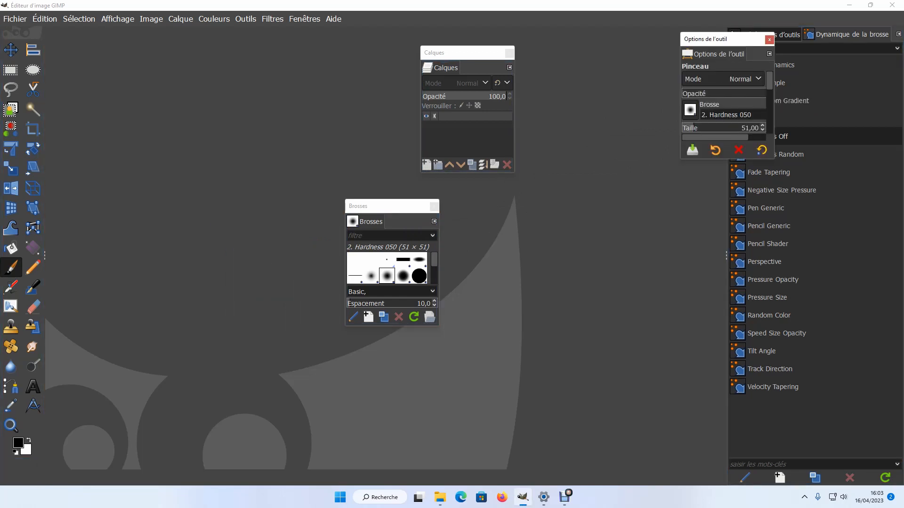
left_click_drag(723, 39, 691, 132)
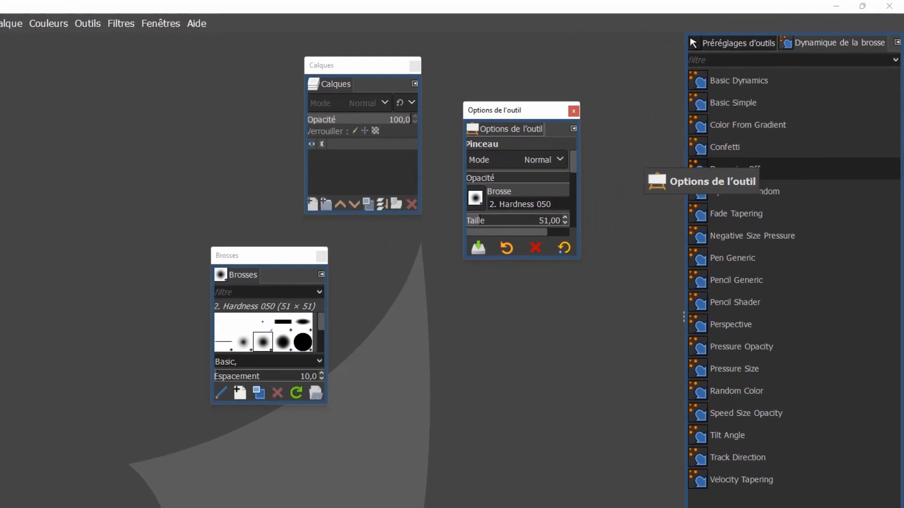
left_click_drag(657, 181, 702, 185)
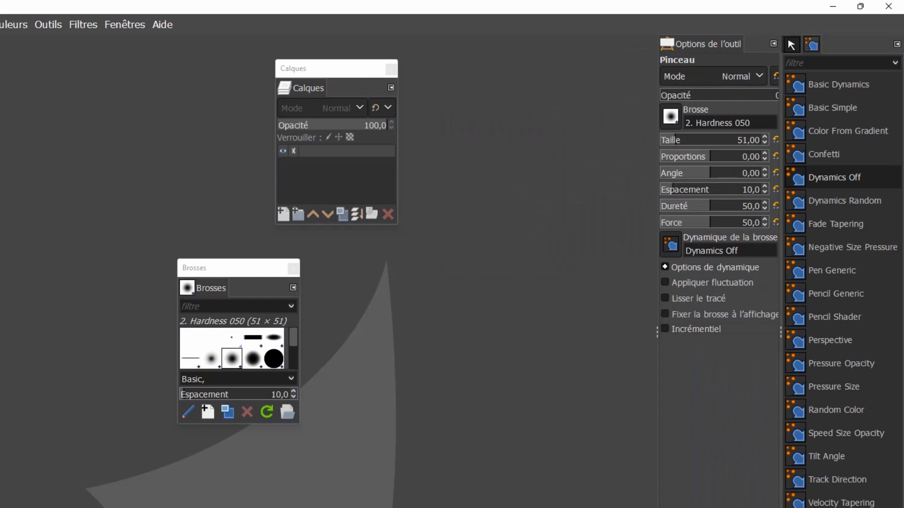
left_click_drag(657, 332, 485, 332)
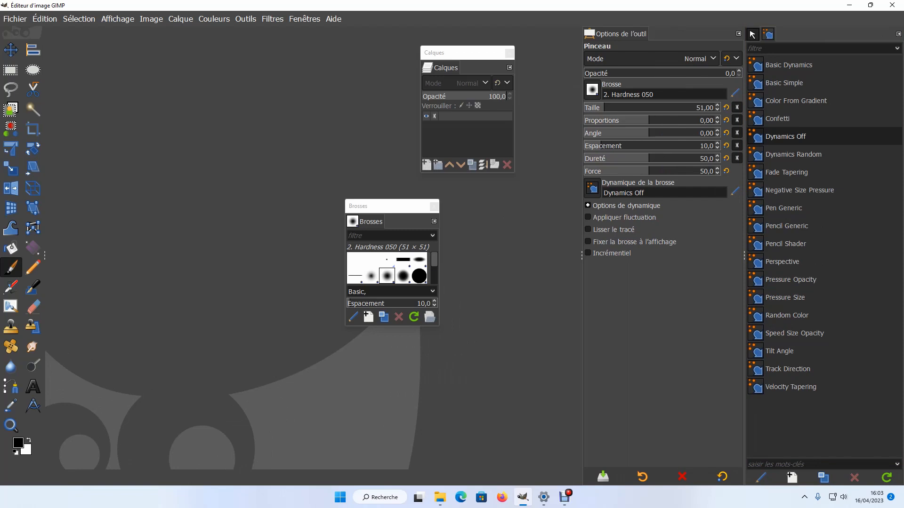
left_click(304, 19)
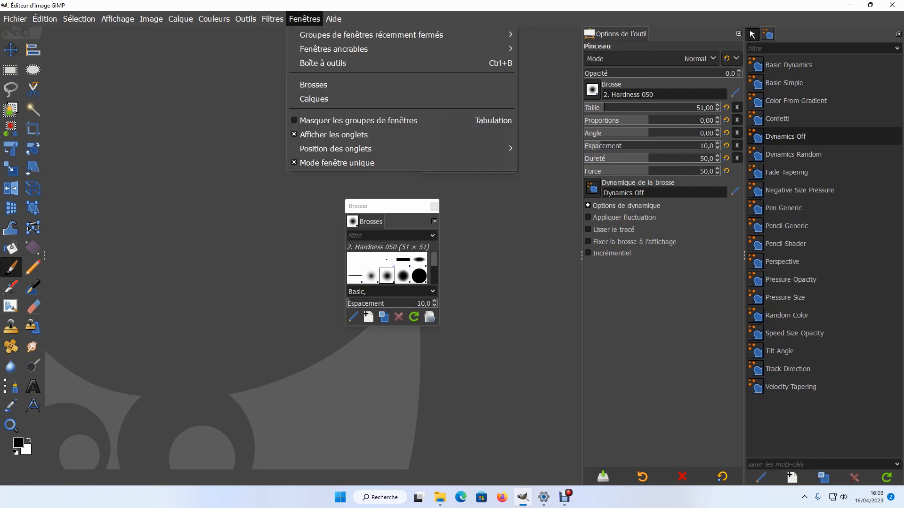
mouse_move(334, 48)
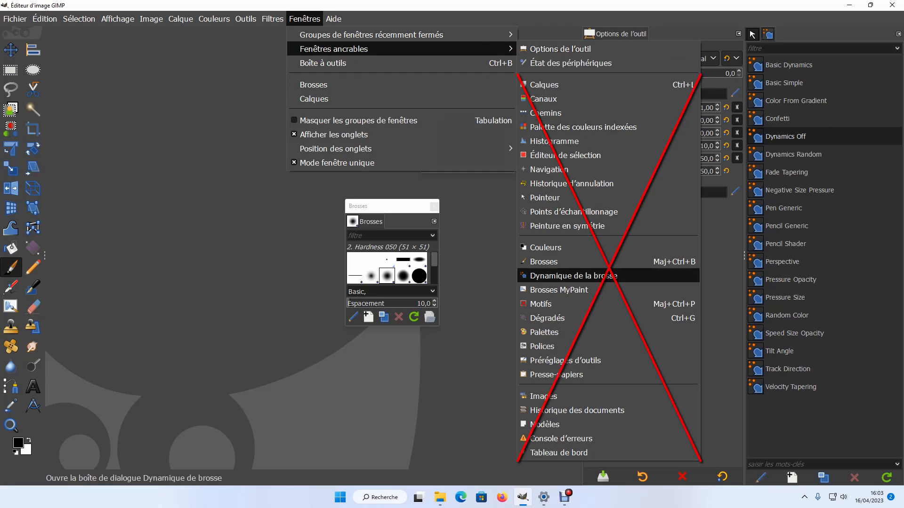
left_click(573, 275)
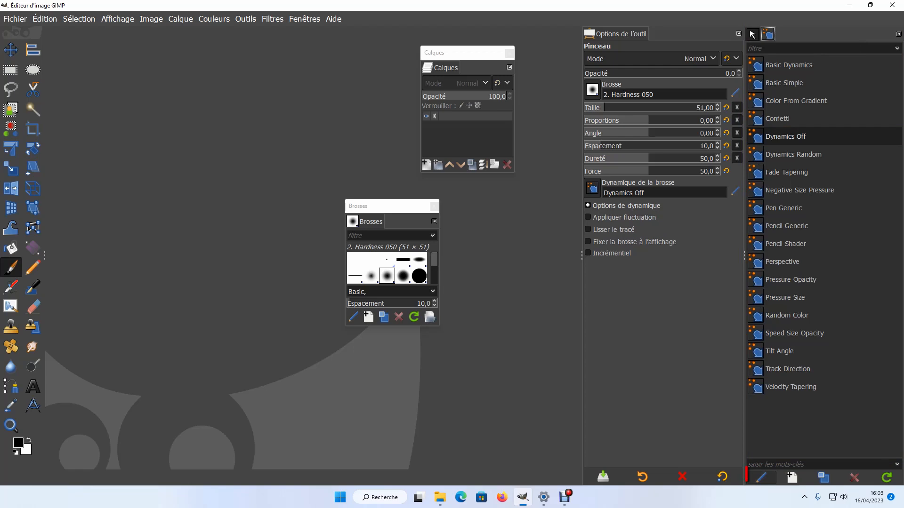
Open the Dynamics Off brush dynamics in its editor and detach the editor into a floating window
left_click(761, 478)
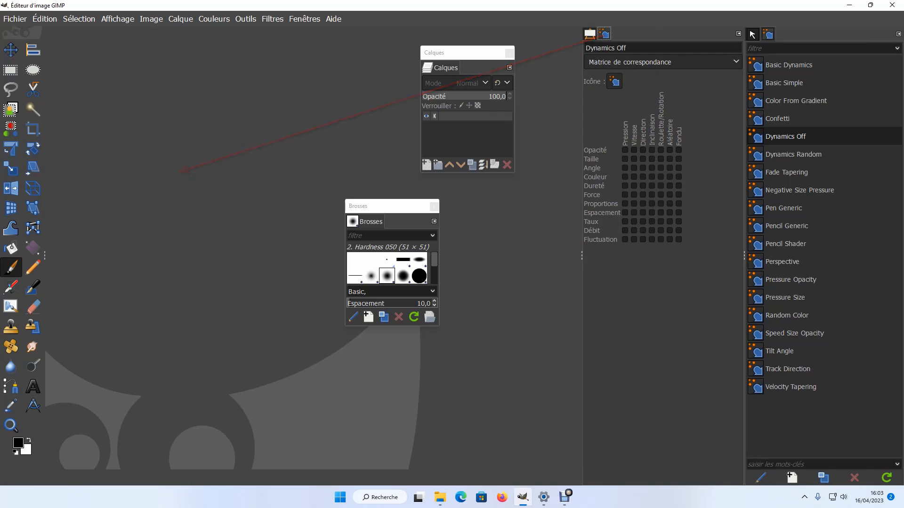
left_click_drag(123, 129, 124, 128)
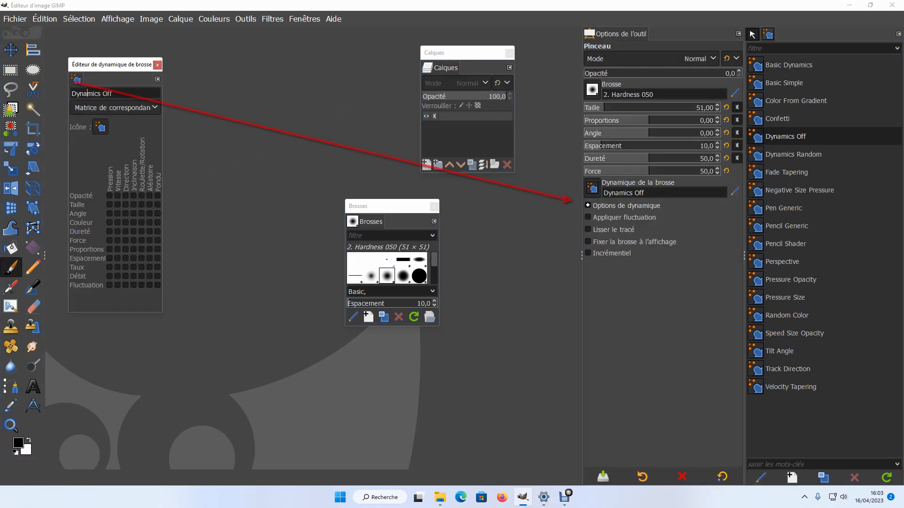
Dock the Éditeur de dynamique de brosse below Options de l'outil and move the Dynamique de la brosse list into the same group
left_click_drag(75, 80, 666, 497)
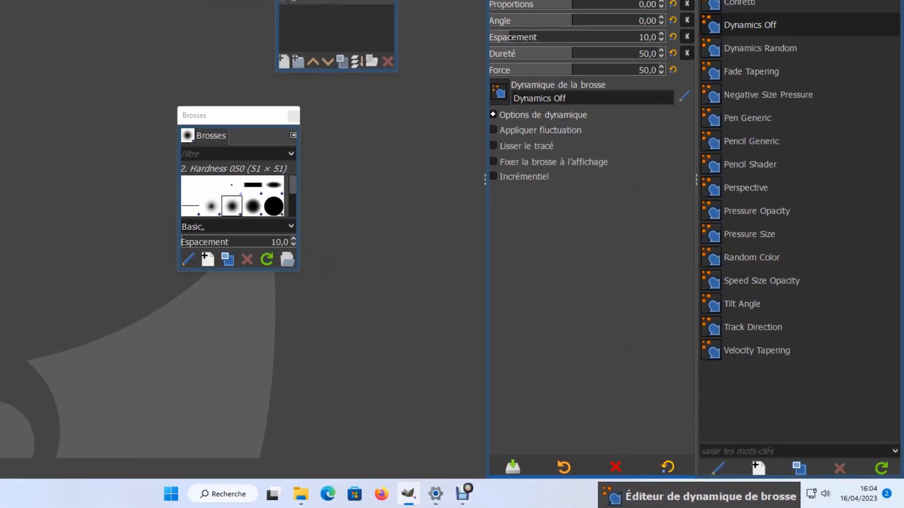
left_click_drag(593, 478, 592, 477)
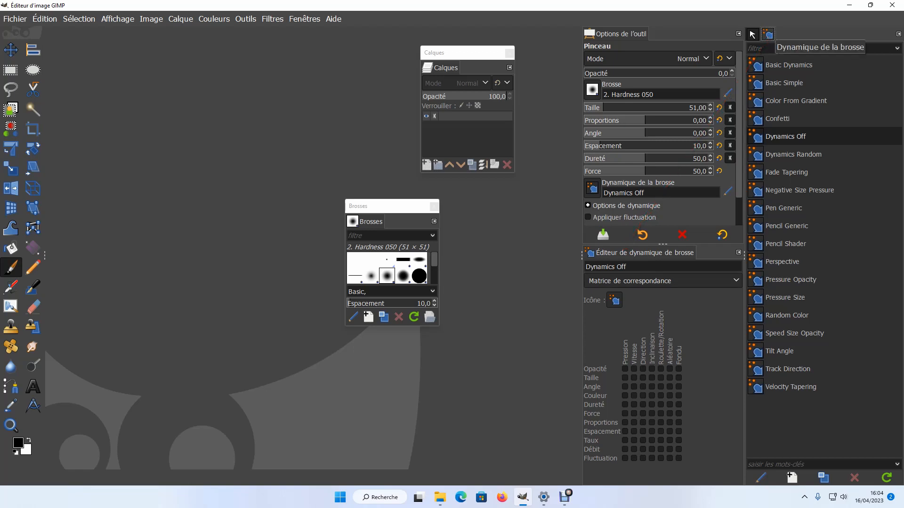
left_click_drag(768, 34, 640, 260)
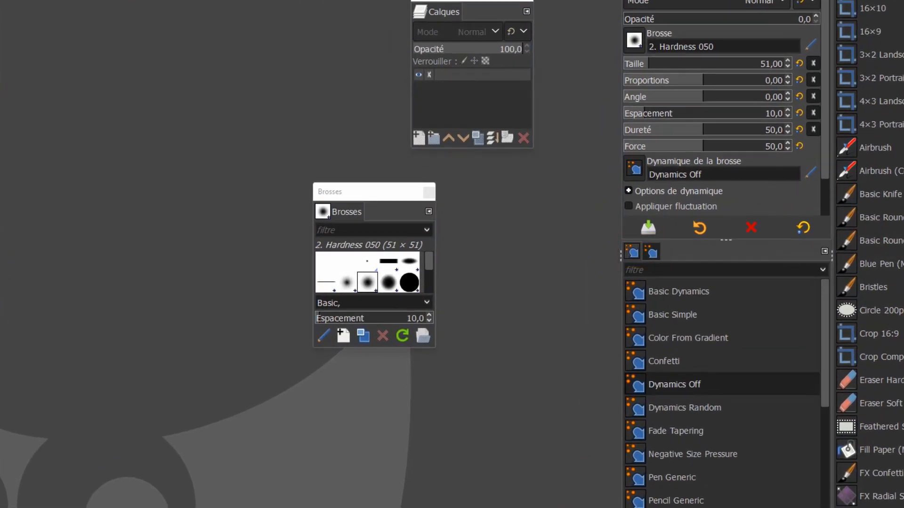
left_click(304, 19)
mouse_move(333, 19)
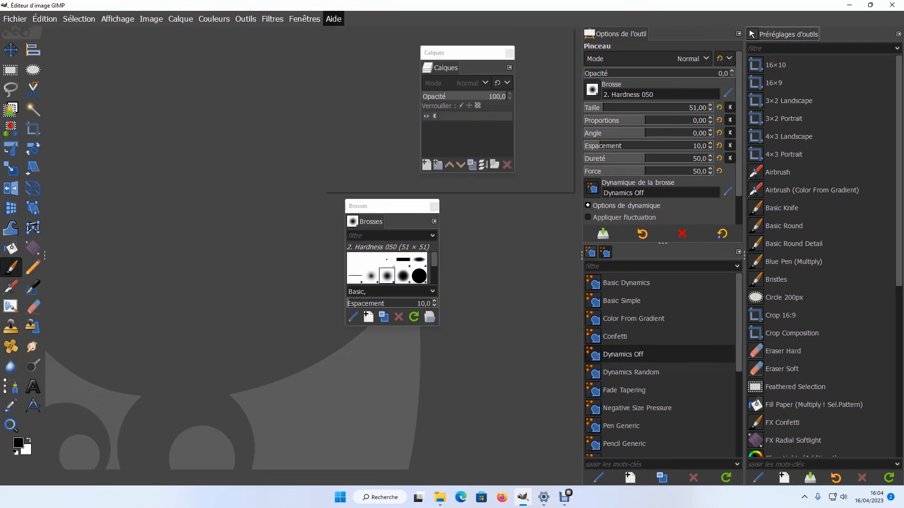
mouse_move(304, 19)
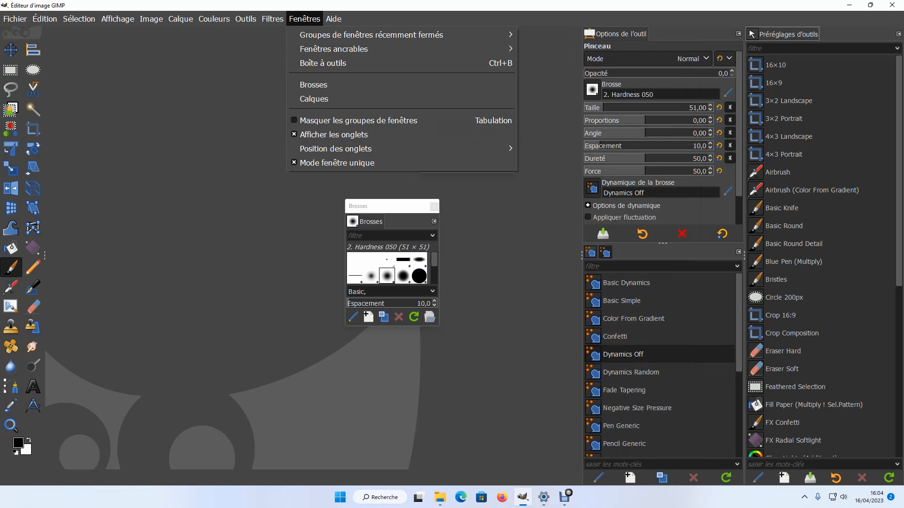
key("Escape")
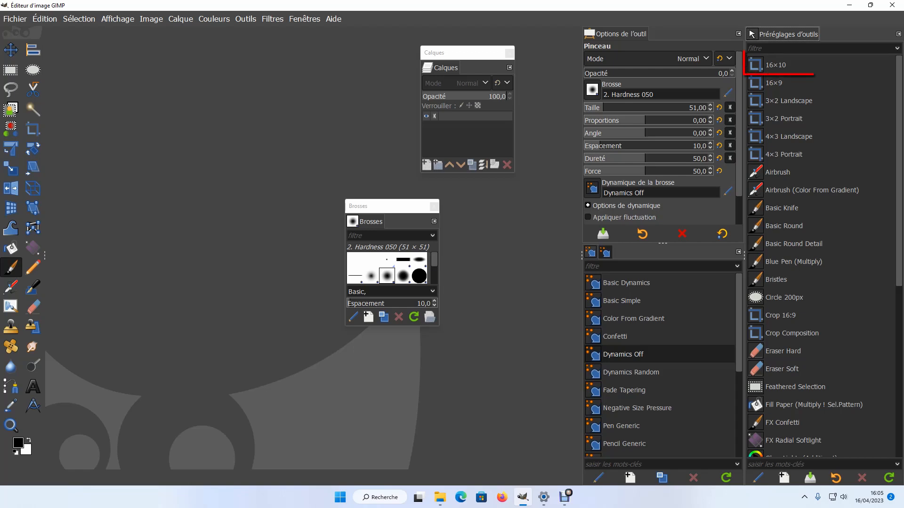
Select the 16×10 crop preset and open it in the tool preset editor
left_click(775, 65)
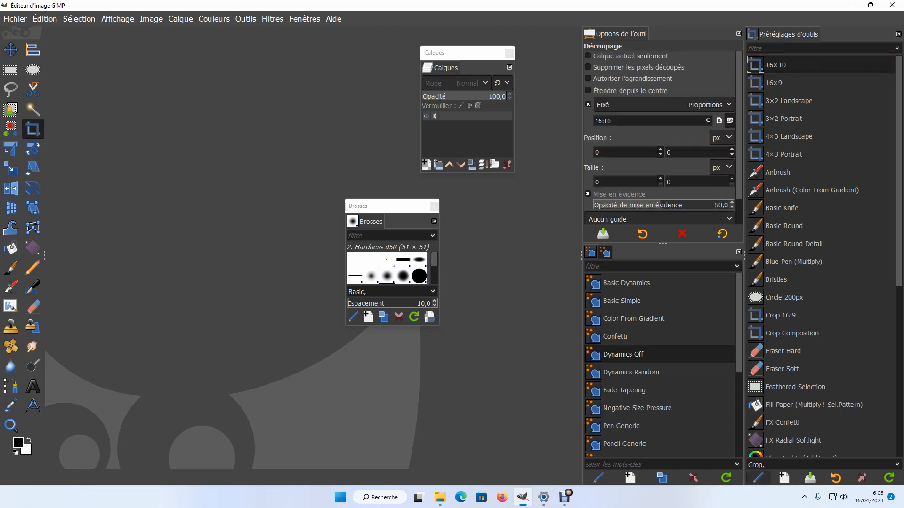
left_click(758, 478)
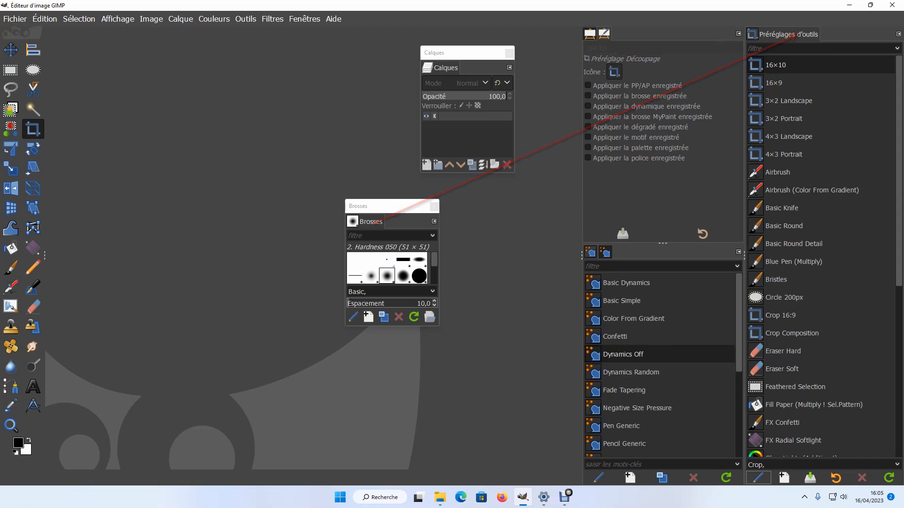
Dock Brosses in the same group as Préréglages d'outils, dock Calques below them, and enlarge the Brosses area slightly
mouse_move(371, 221)
left_mouse_down()
mouse_move(848, 45)
mouse_move(822, 43)
left_mouse_up()
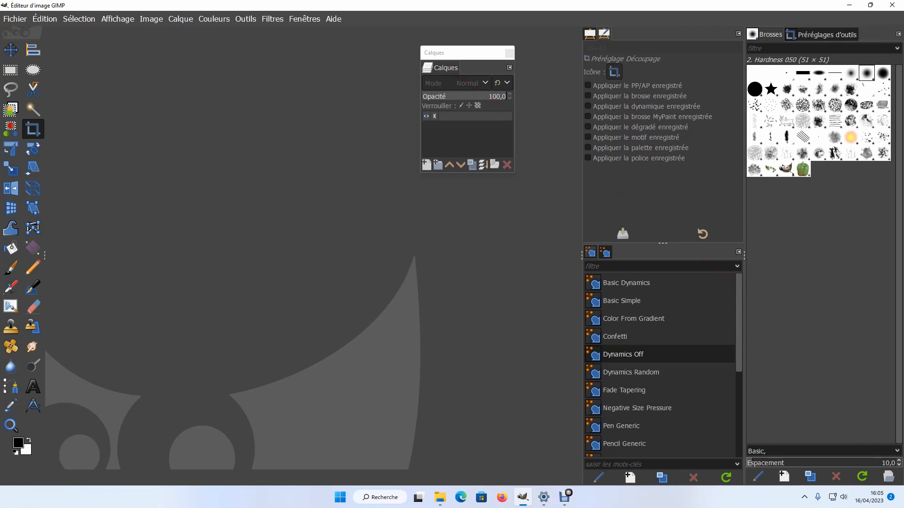
mouse_move(441, 67)
left_mouse_down()
mouse_move(831, 383)
mouse_move(784, 459)
mouse_move(842, 480)
mouse_move(850, 494)
left_mouse_up()
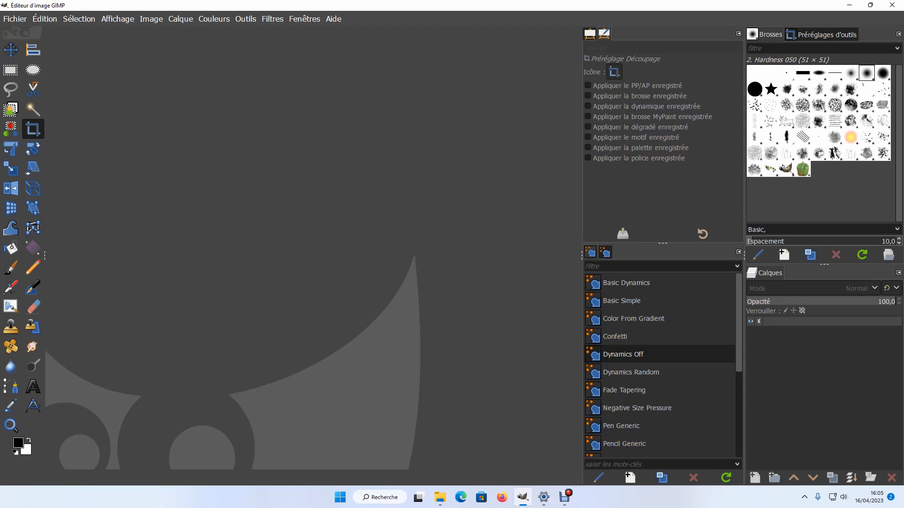
mouse_move(824, 264)
left_mouse_down()
mouse_move(824, 319)
mouse_move(824, 282)
mouse_move(824, 289)
left_mouse_up()
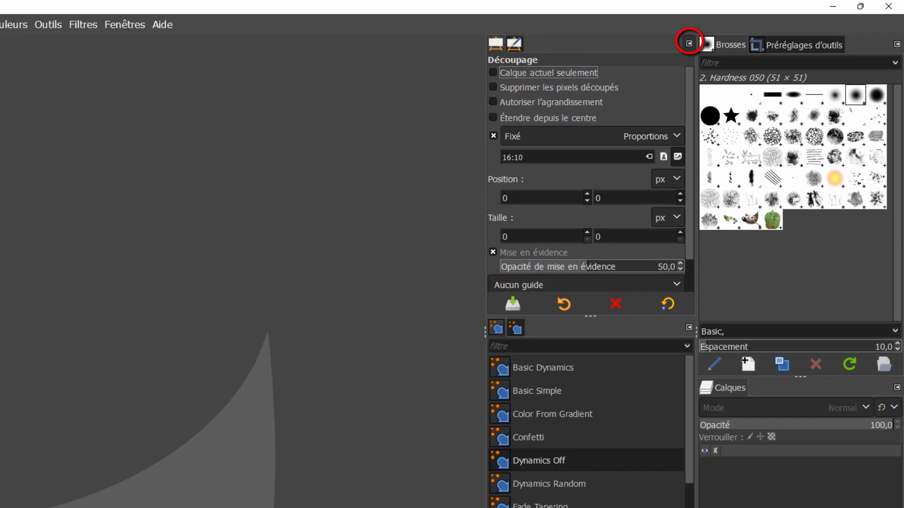
Set the tab style of the Options de l'outil dialog to Icône et texte
left_click(689, 43)
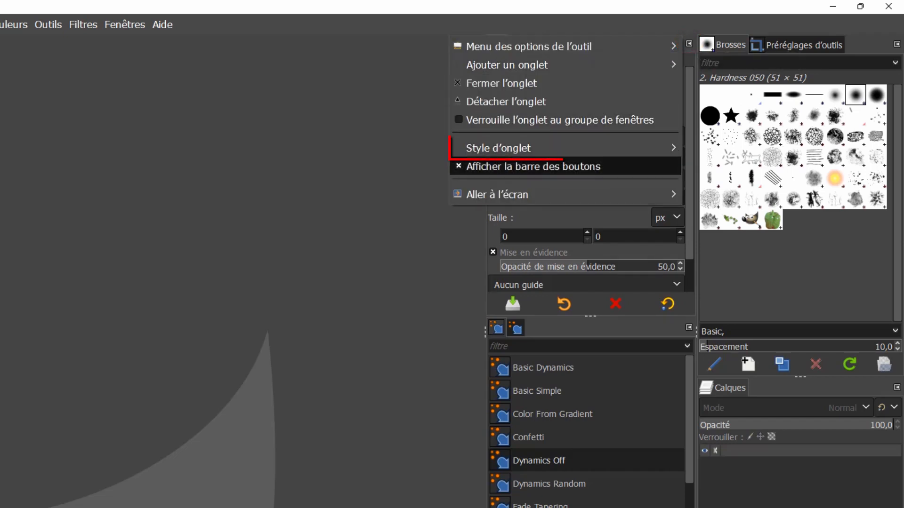
mouse_move(565, 148)
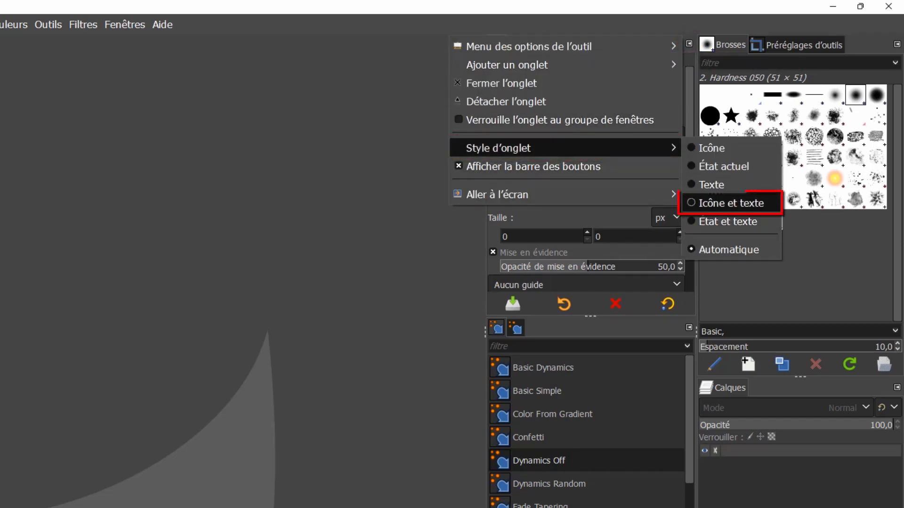
left_click(731, 202)
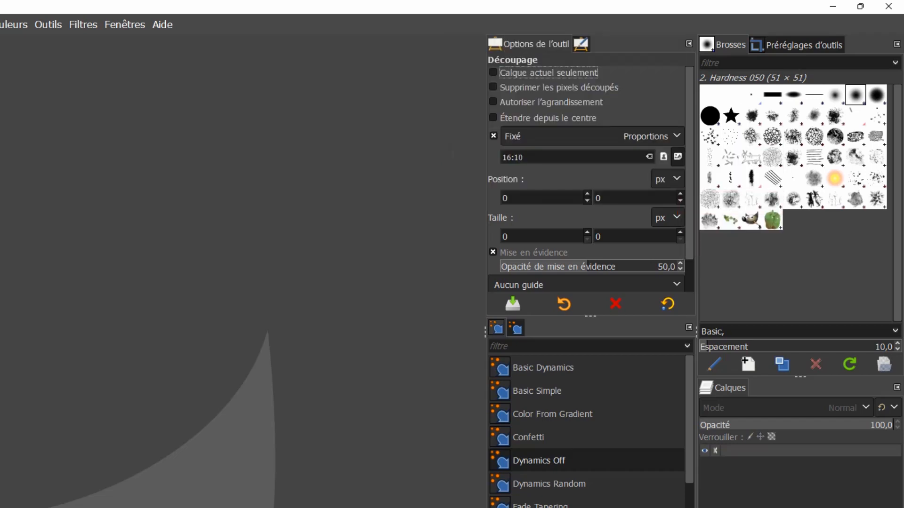
Set the tab style of the Éditeur de préréglages d'outils to Icône et texte
left_click(581, 44)
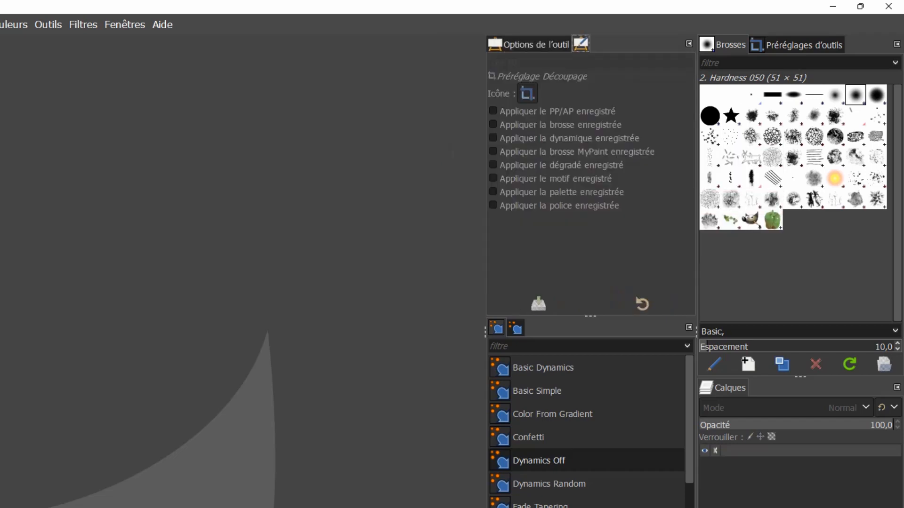
left_click(689, 44)
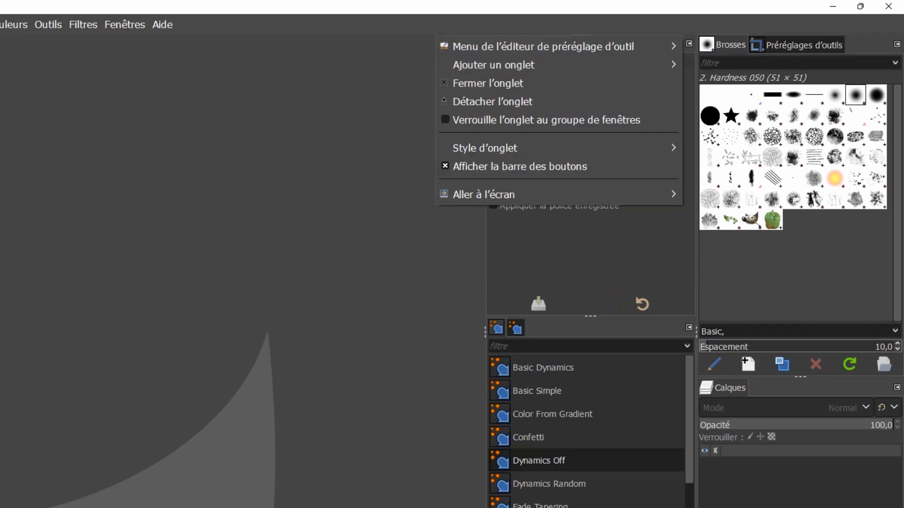
mouse_move(485, 148)
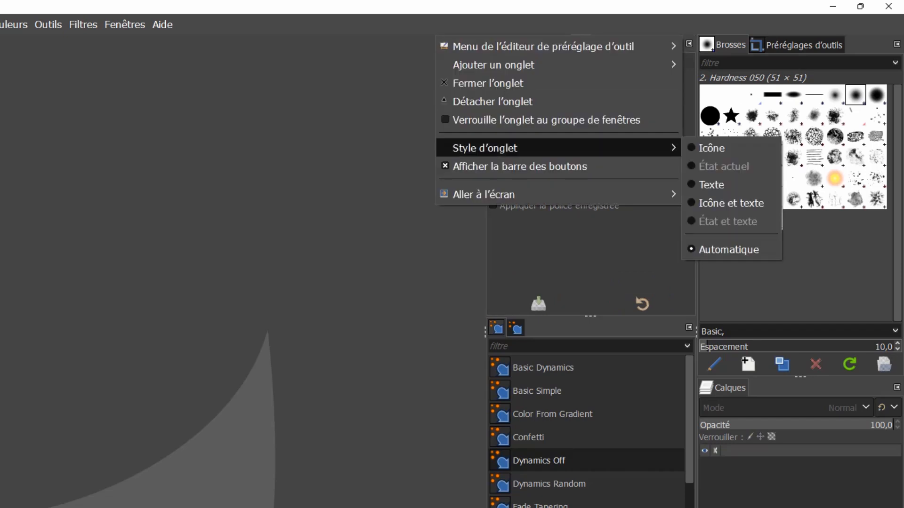
left_click(731, 203)
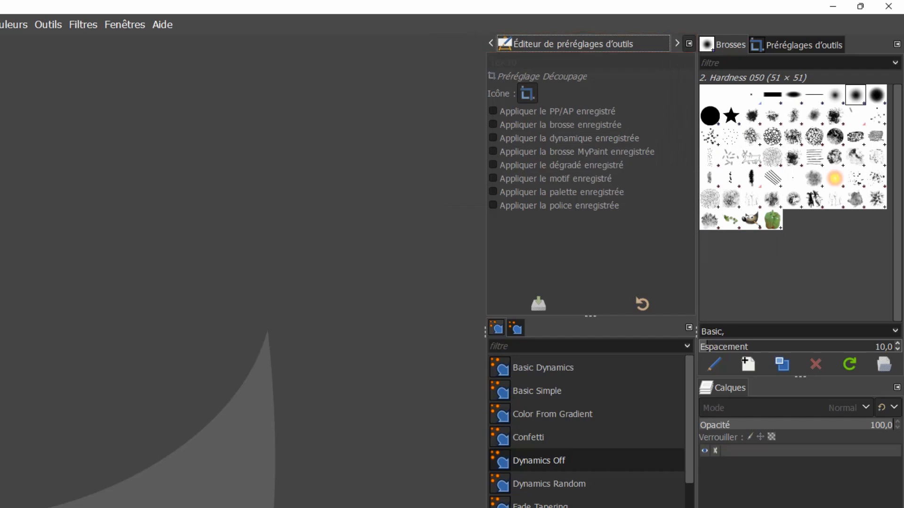
Set the tab style of the Éditeur de préréglages d'outils to Icône
left_click(688, 44)
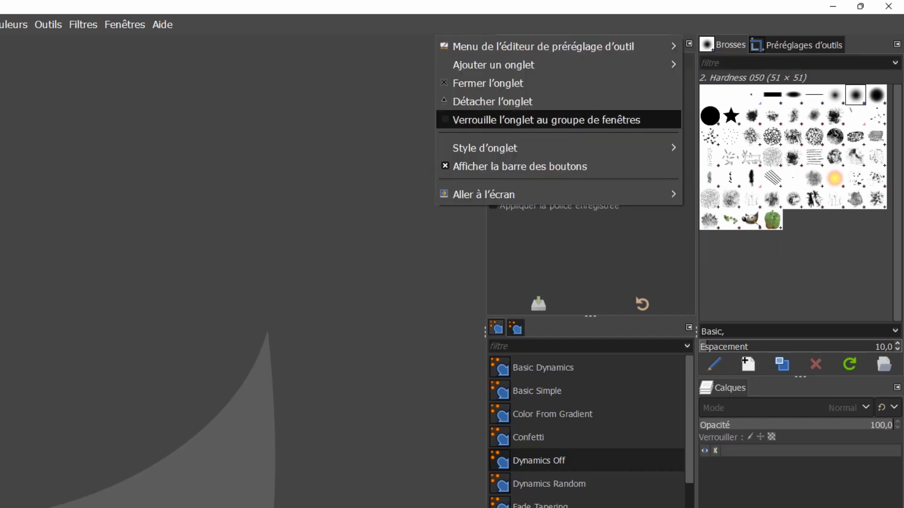
mouse_move(558, 148)
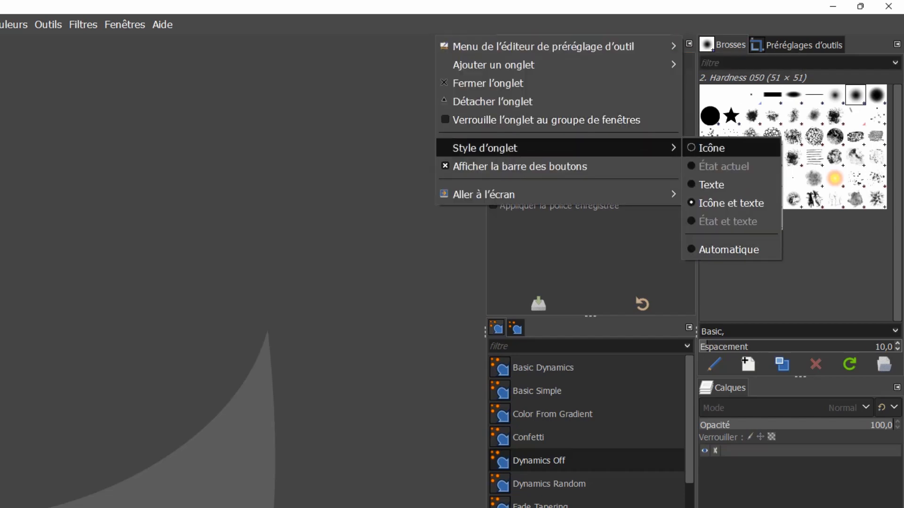
left_click(725, 148)
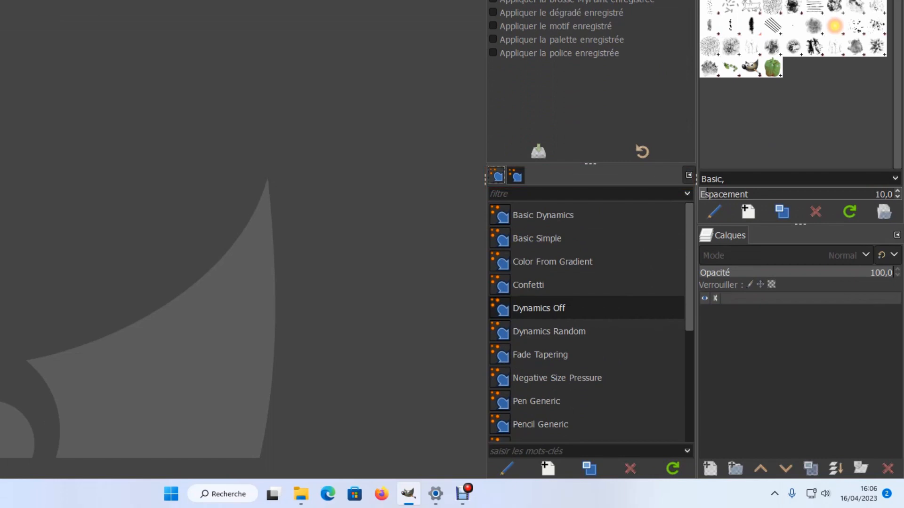
Set the tab style of the Dynamique de la brosse dialog to Icône et texte
left_click(688, 174)
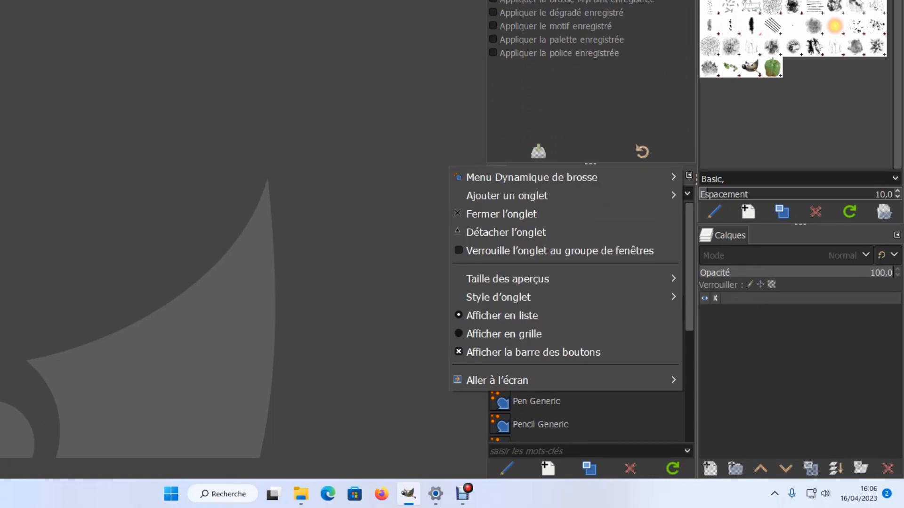
mouse_move(565, 297)
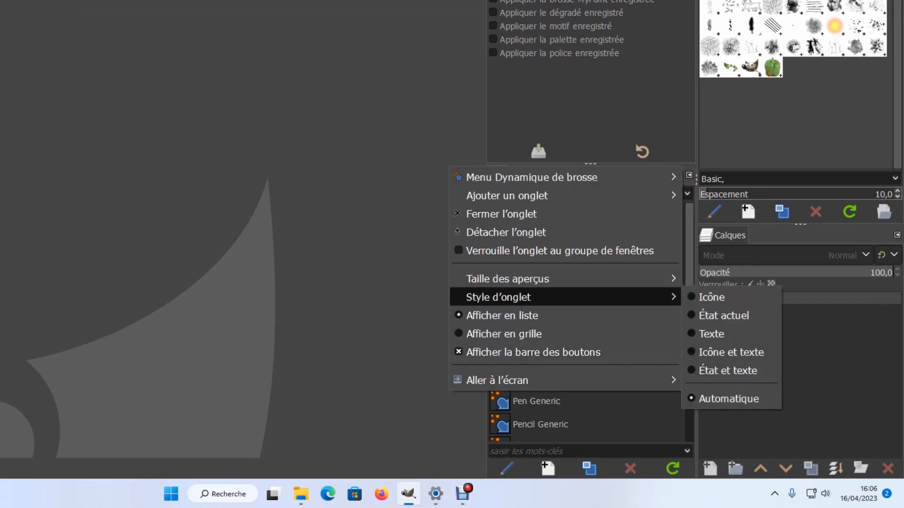
left_click(731, 351)
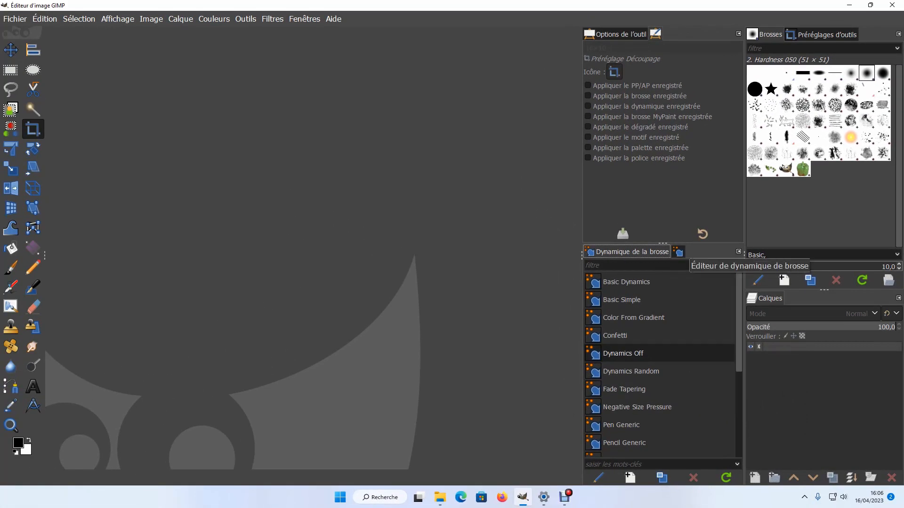
View the brush dynamics editor and return to Dynamique de la brosse, then view Options de l'outil and return to the tool preset editor
left_click(678, 252)
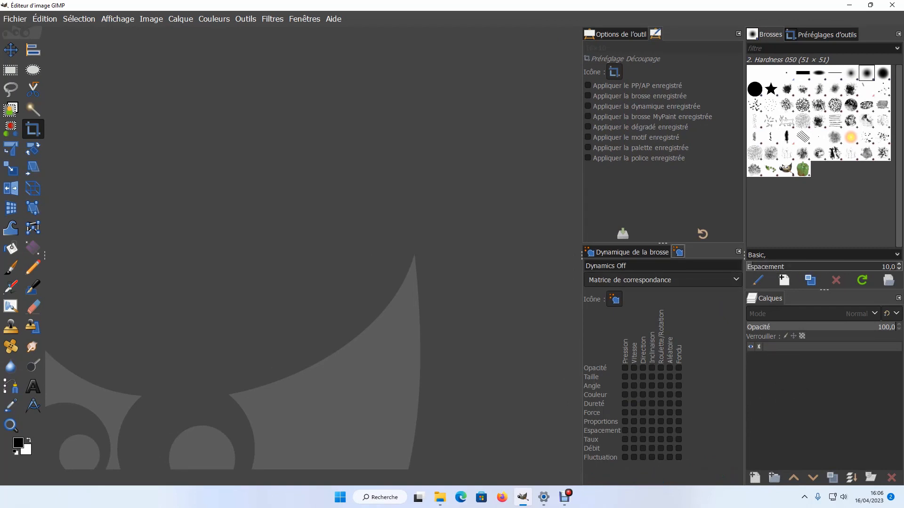
left_click(626, 252)
left_click(615, 33)
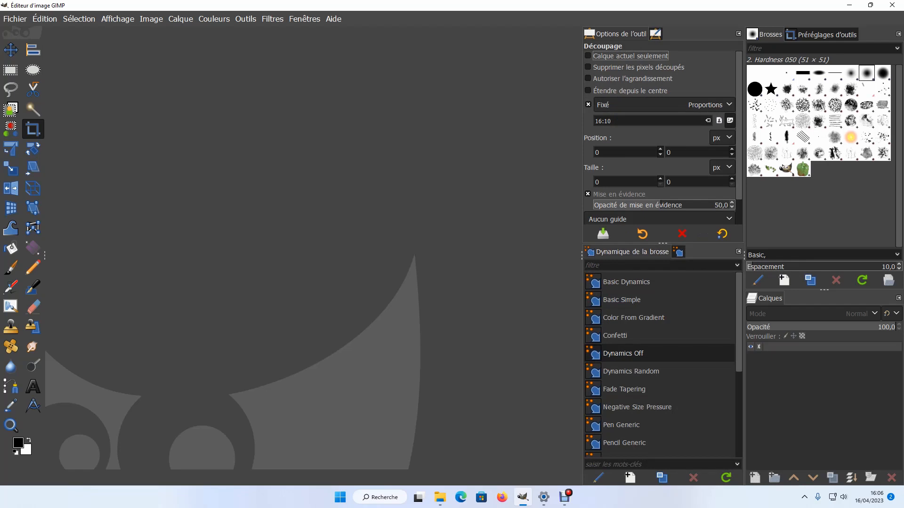
left_click(656, 34)
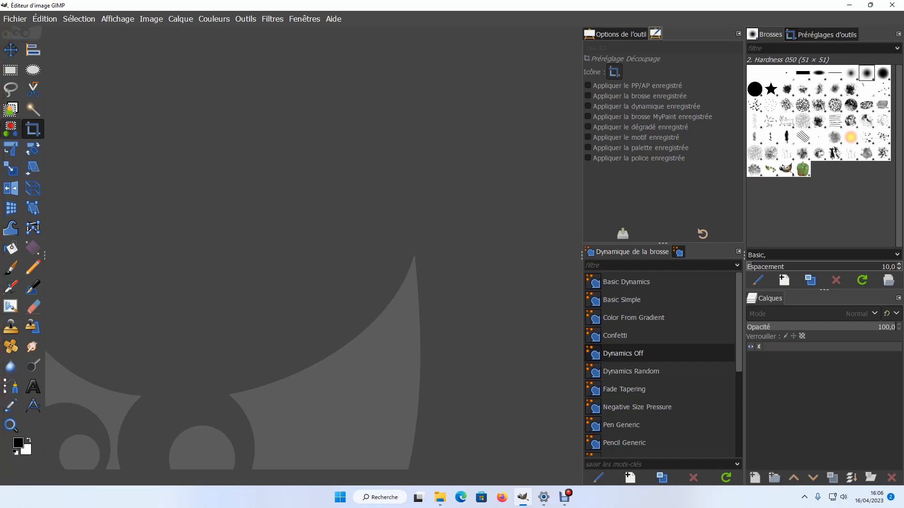
Enable Utiliser des groupes d'outils in the Boîte à outils preferences and apply the change
left_click(44, 19)
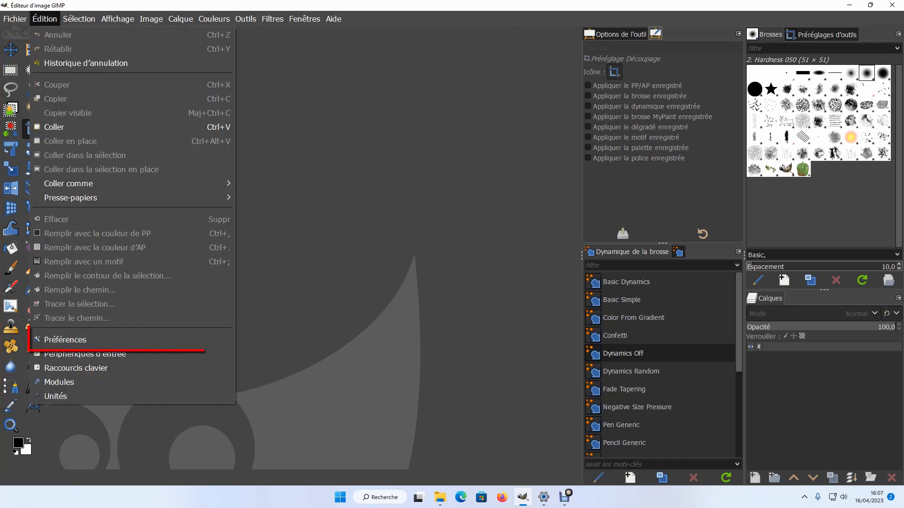
left_click(64, 339)
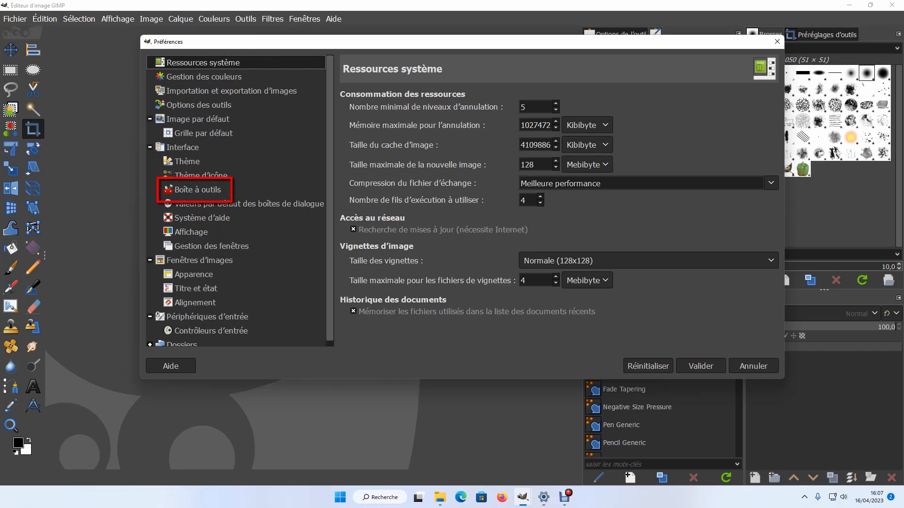
left_click(197, 190)
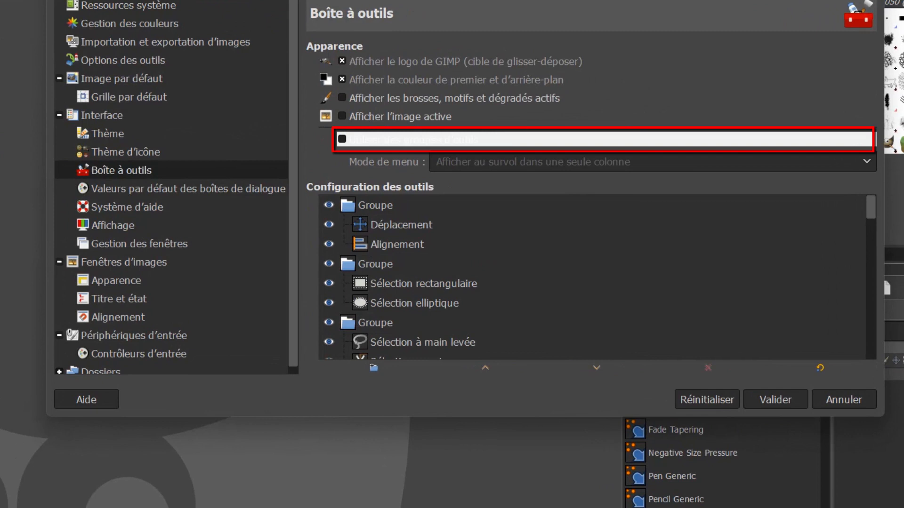
left_click(342, 139)
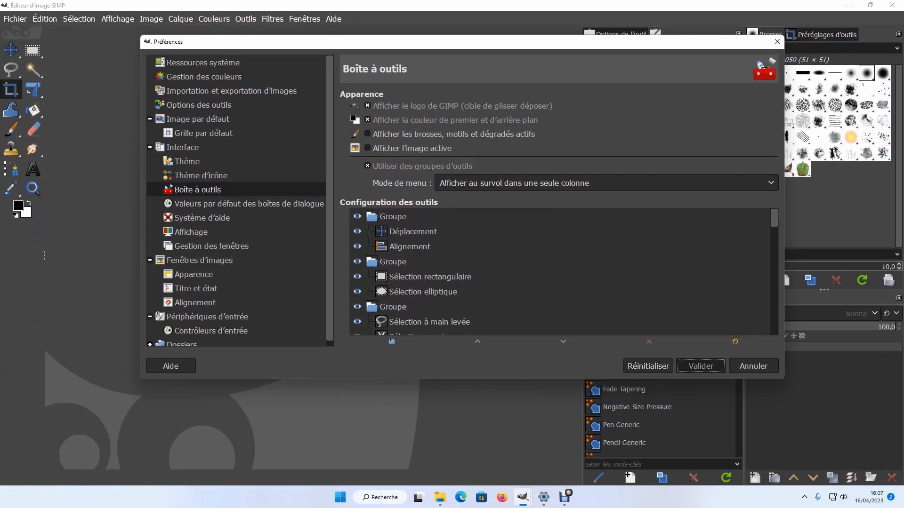
left_click(701, 366)
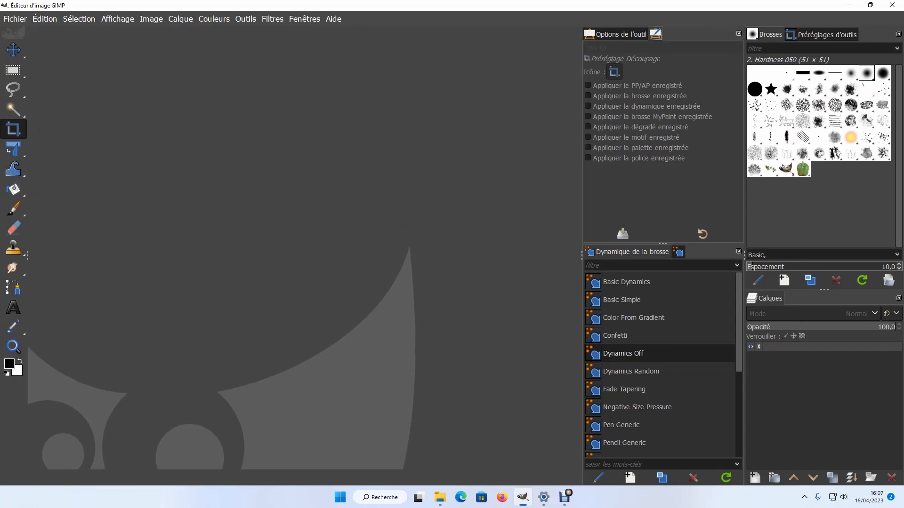
Show the tools grouped under Transformation unifiée and Pinceau in the toolbox
mouse_move(14, 149)
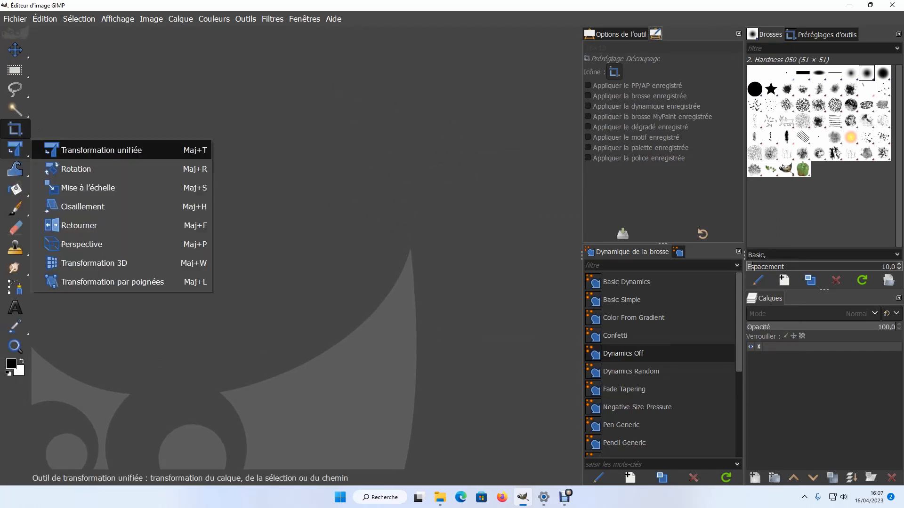
mouse_move(15, 208)
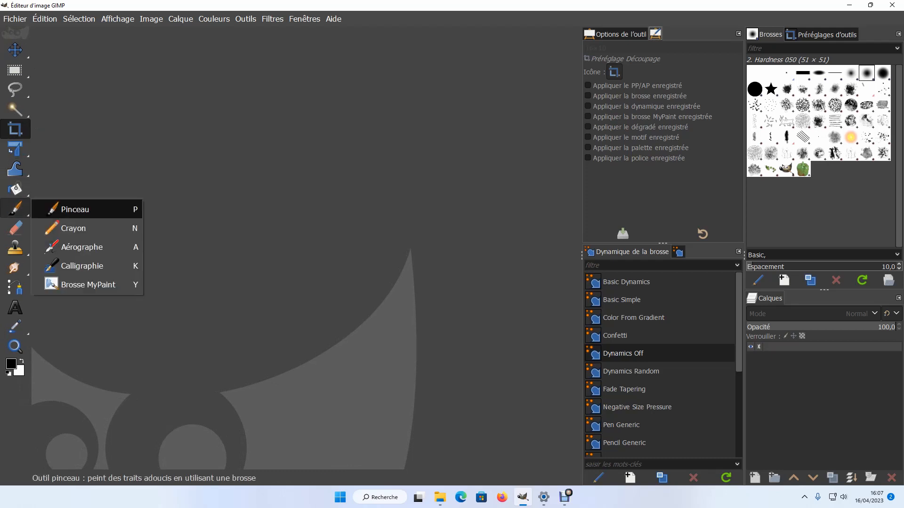